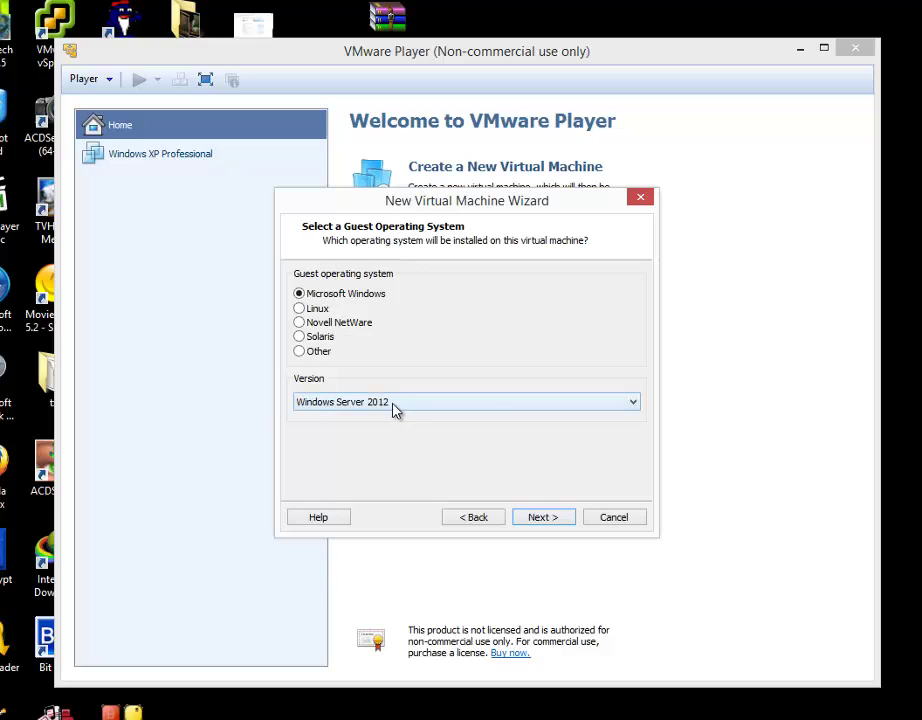
# Keep Windows Server 2012 as the guest system and set the virtual machine location to a new folder named win2012 on temp (D:).
pyautogui.click(540, 518)
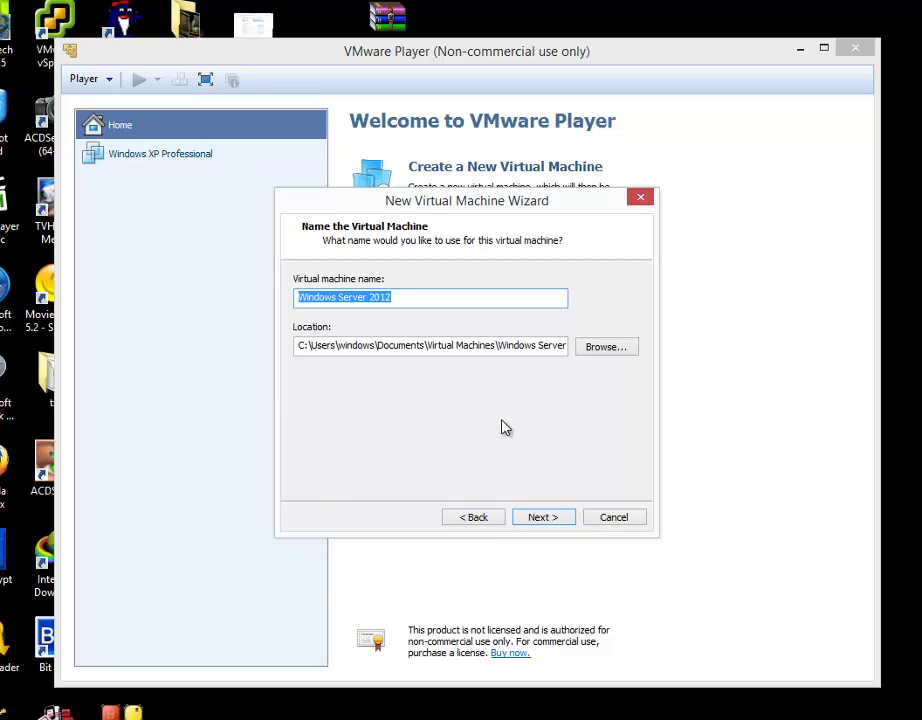
pyautogui.click(598, 350)
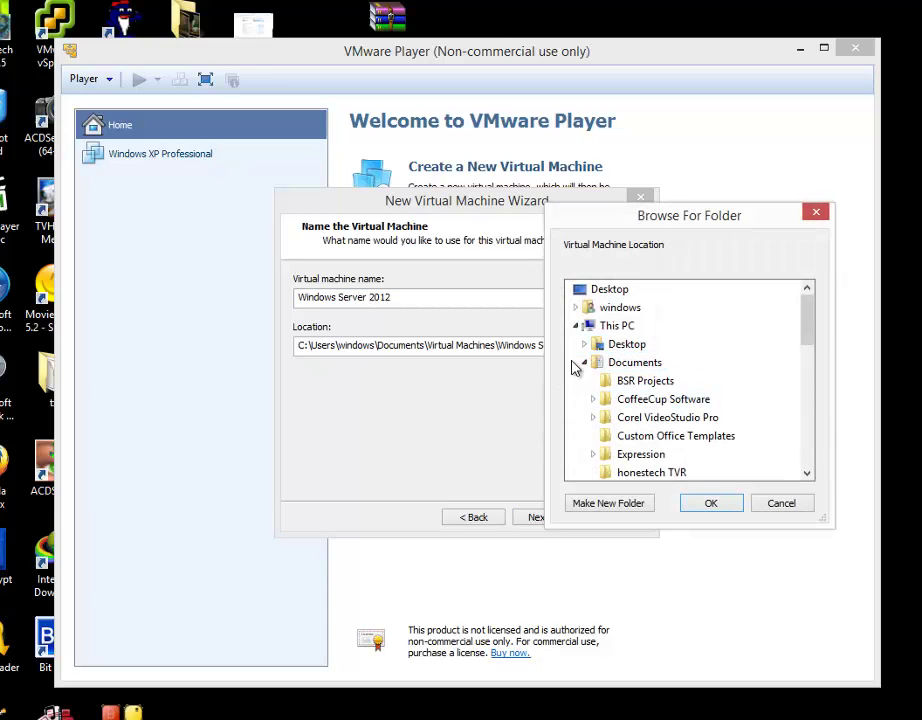
pyautogui.click(584, 364)
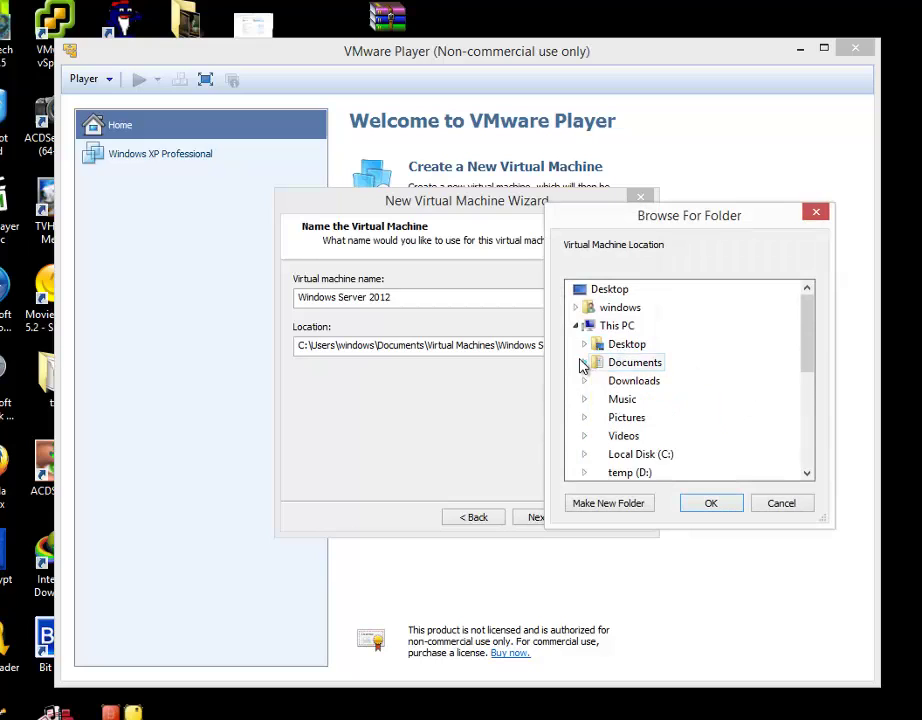
pyautogui.click(634, 473)
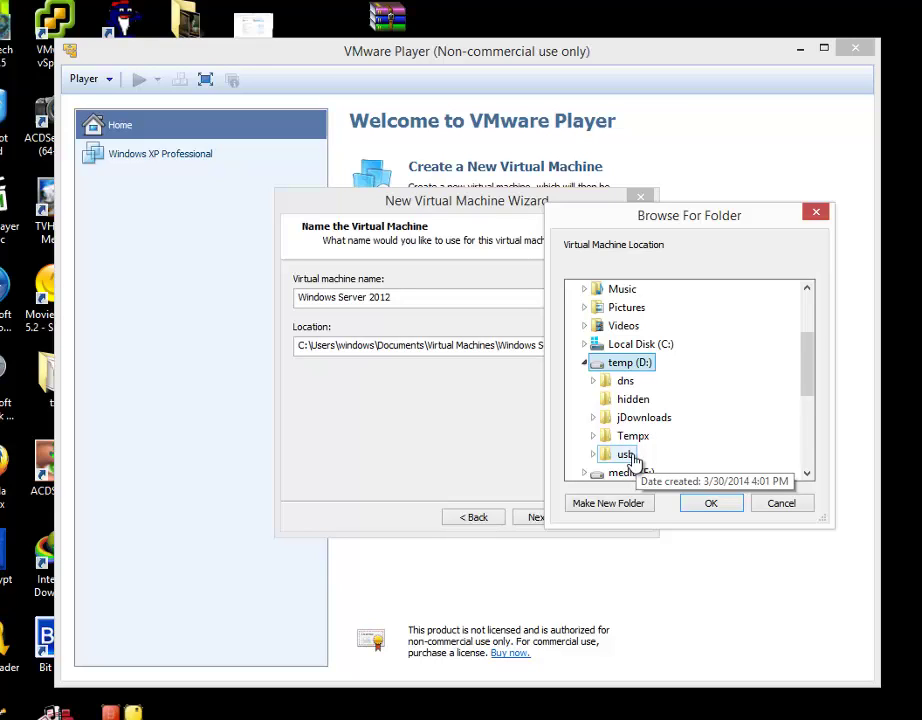
pyautogui.click(612, 505)
pyautogui.write('w')
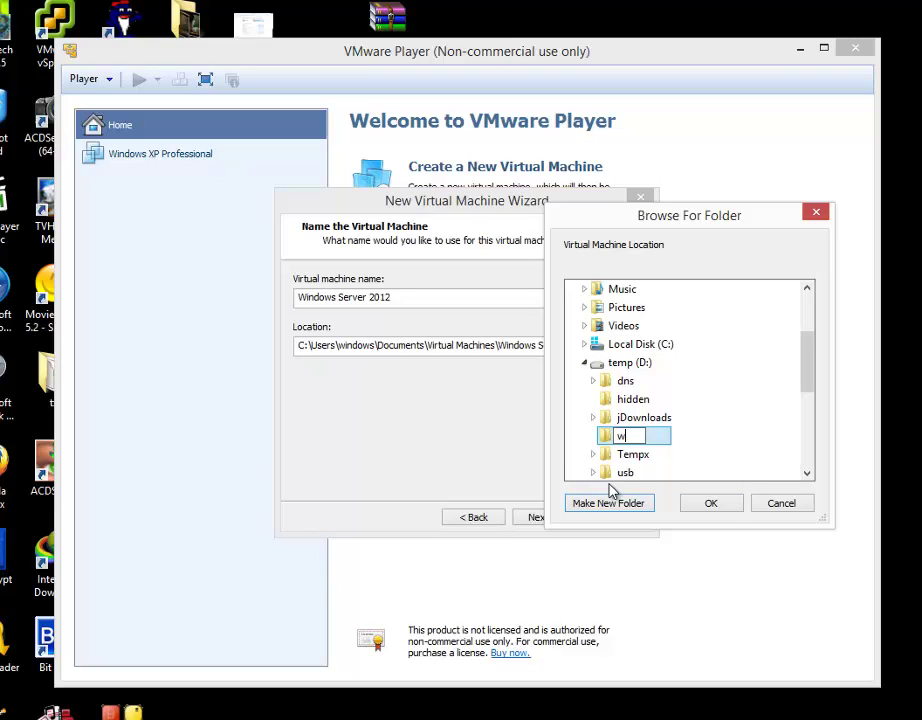
pyautogui.write('in2012')
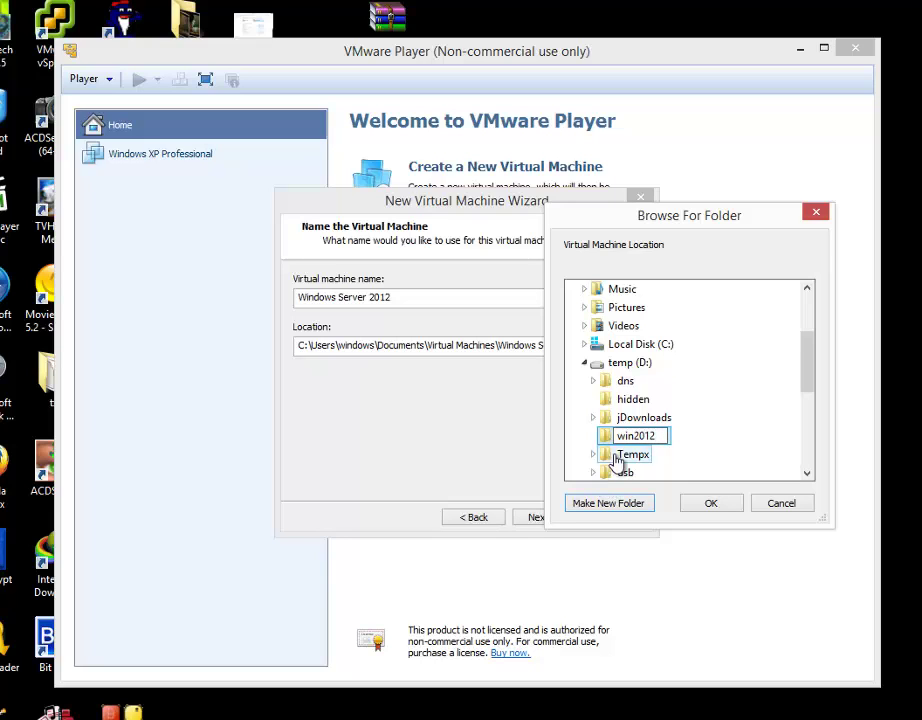
pyautogui.press('Return')
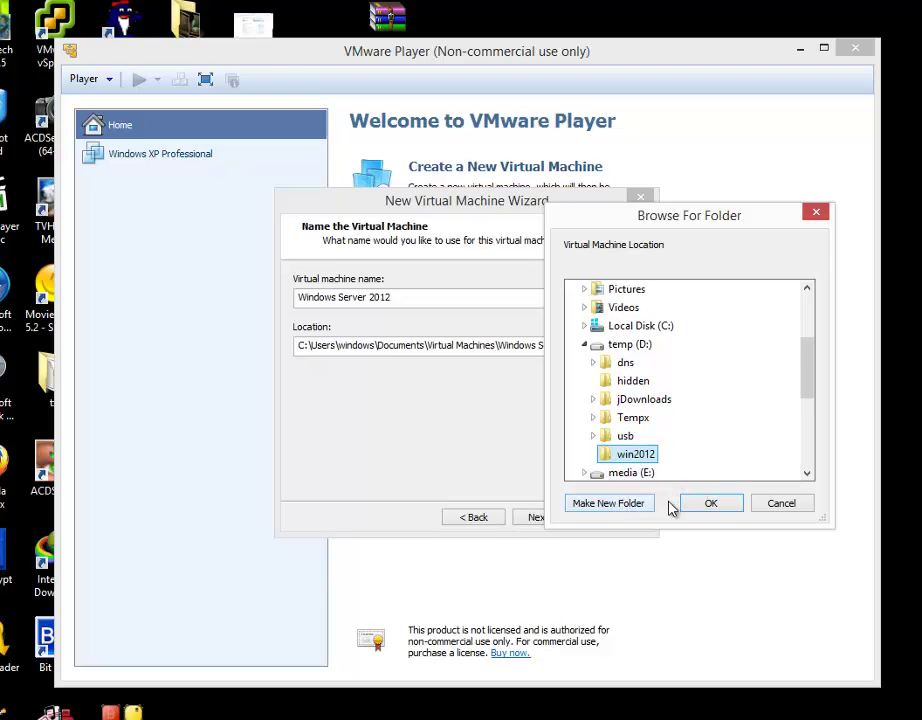
pyautogui.click(706, 506)
# Accept the virtual machine name and location, and store the 60 GB virtual disk as a single file.
pyautogui.click(540, 517)
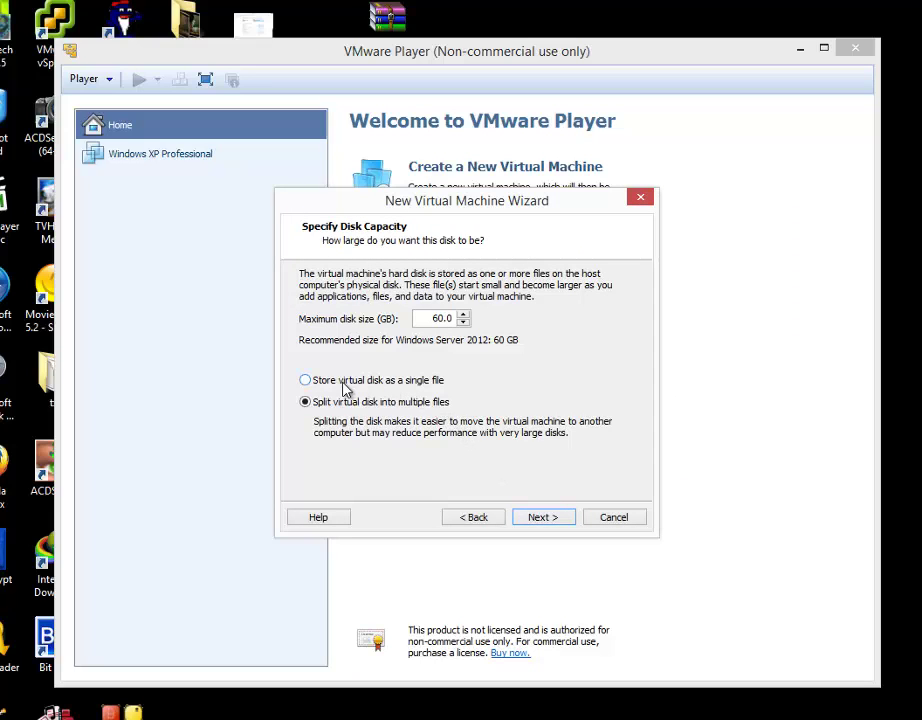
pyautogui.click(306, 383)
pyautogui.click(554, 519)
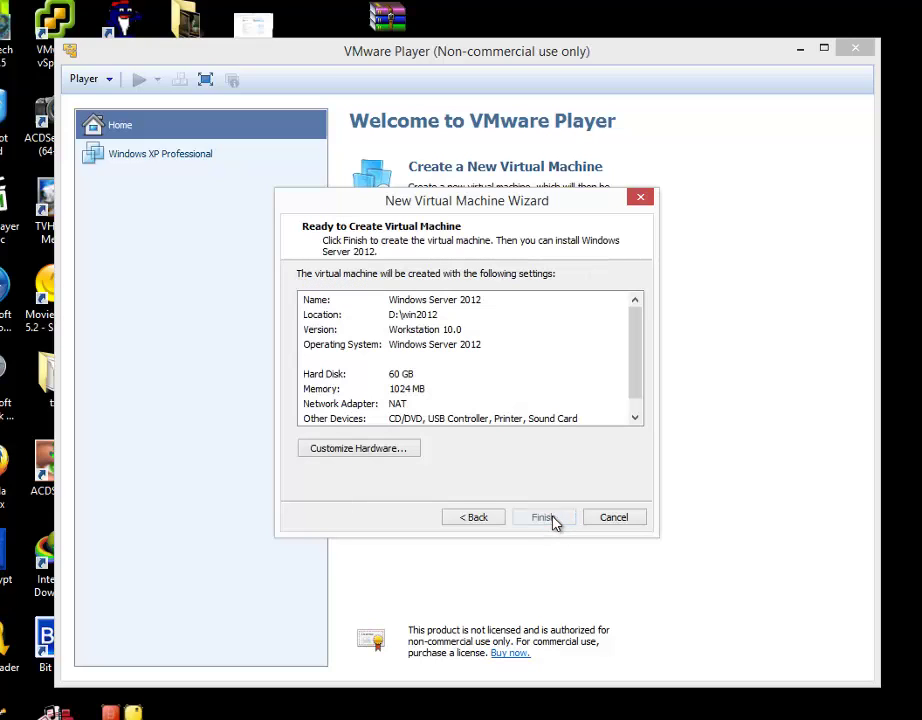
# Customize the virtual machine's hardware to use 4 processor cores.
pyautogui.click(372, 452)
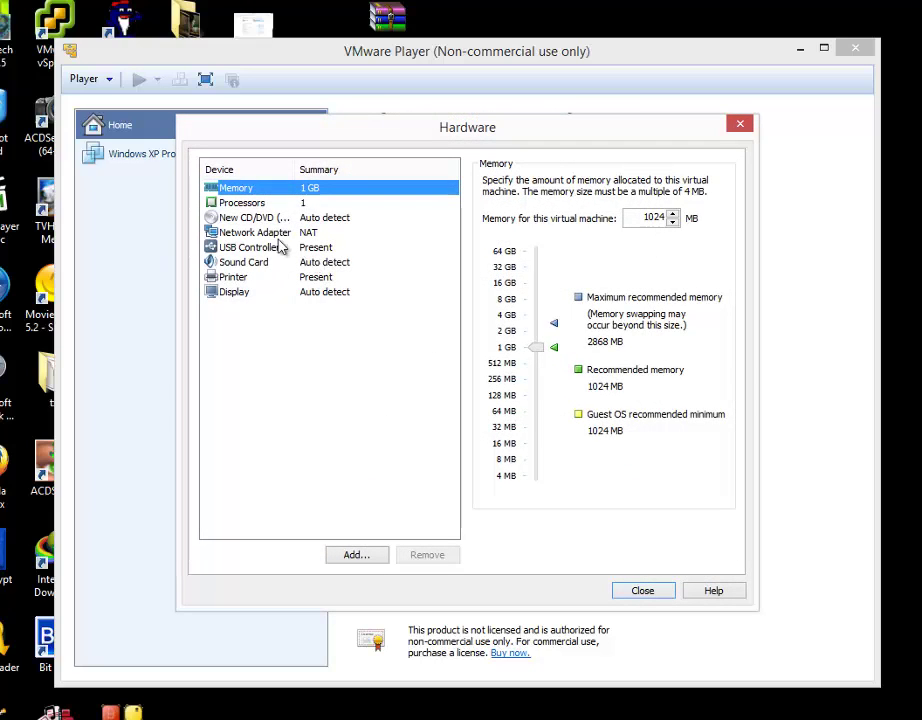
pyautogui.click(245, 203)
pyautogui.click(667, 184)
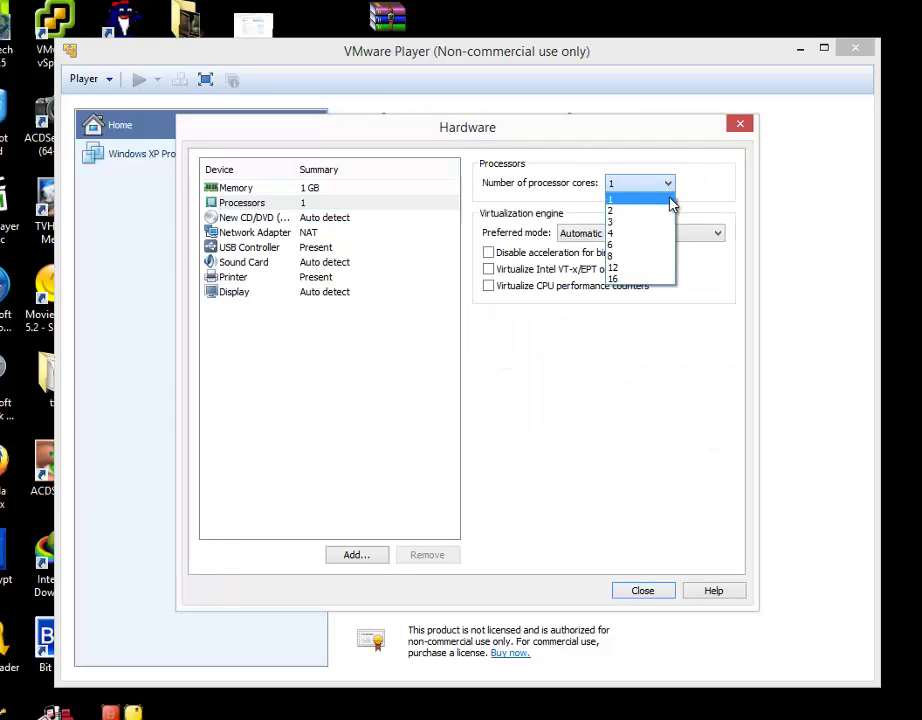
pyautogui.click(627, 234)
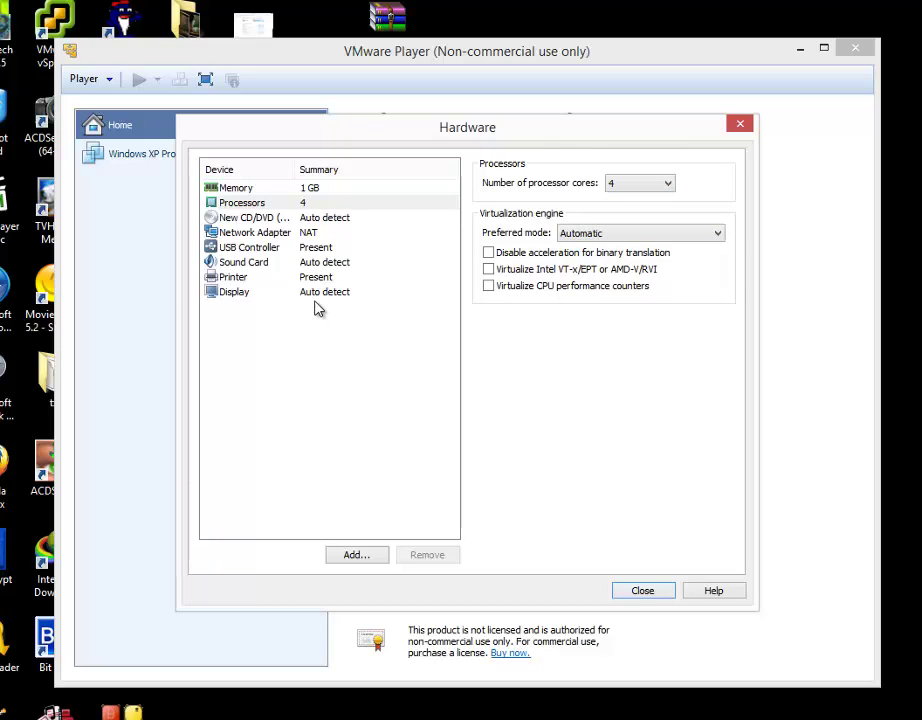
# Attach the SW_DVD5 Windows Server 2012 R2 64Bit English ISO image from temp (D:) to the CD/DVD drive and close the hardware settings.
pyautogui.click(267, 227)
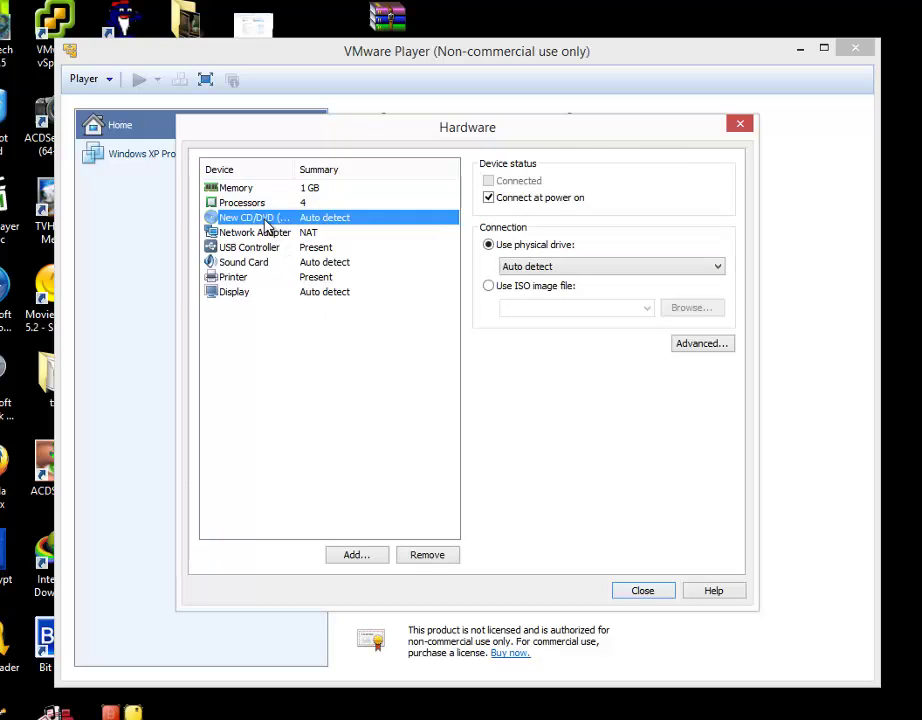
pyautogui.click(489, 286)
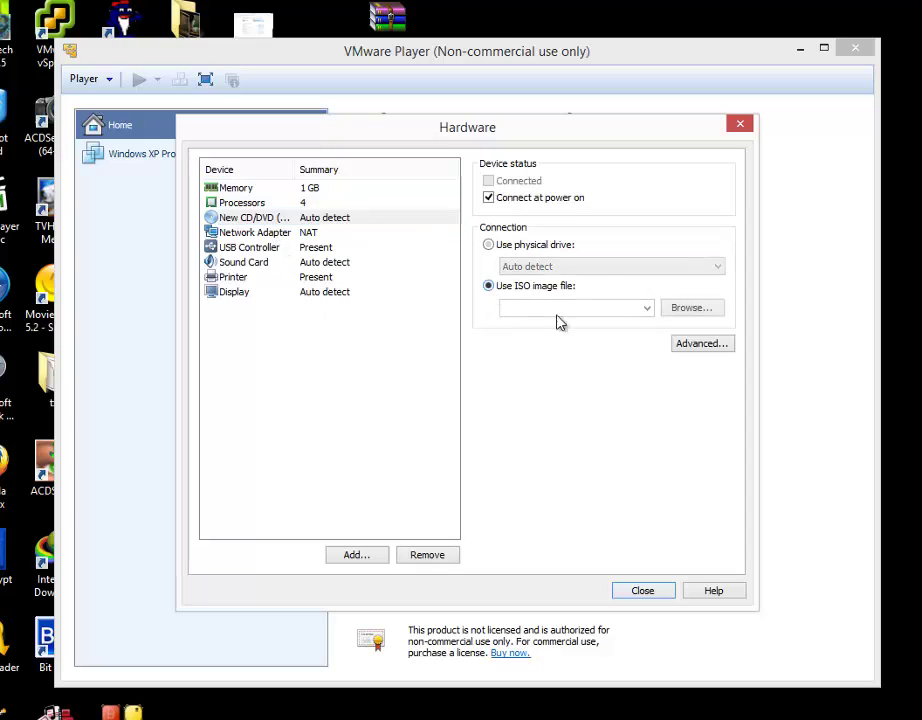
pyautogui.click(692, 309)
pyautogui.click(268, 402)
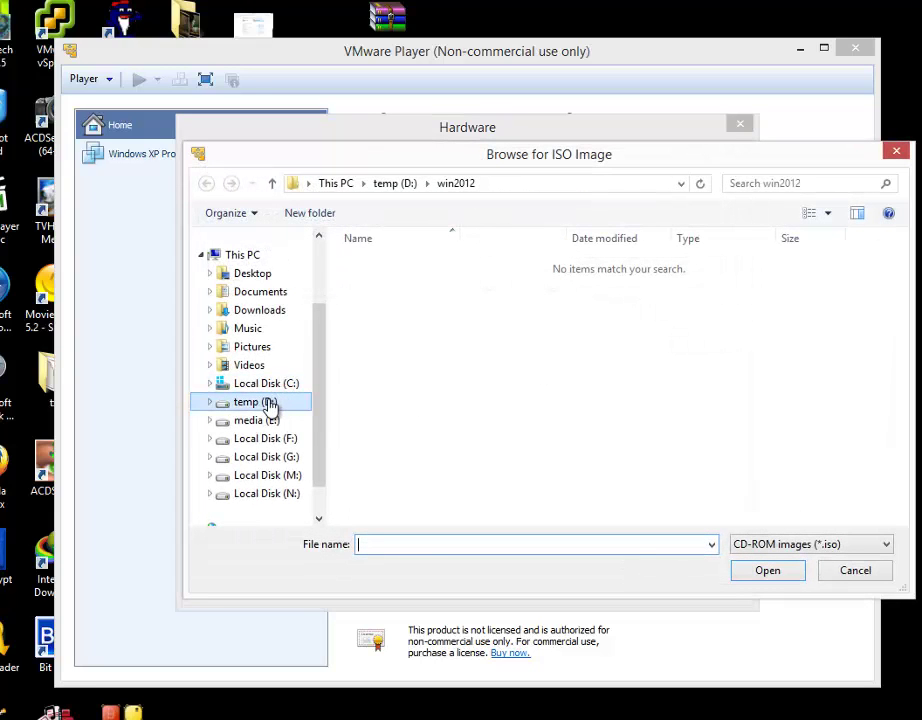
pyautogui.click(362, 380)
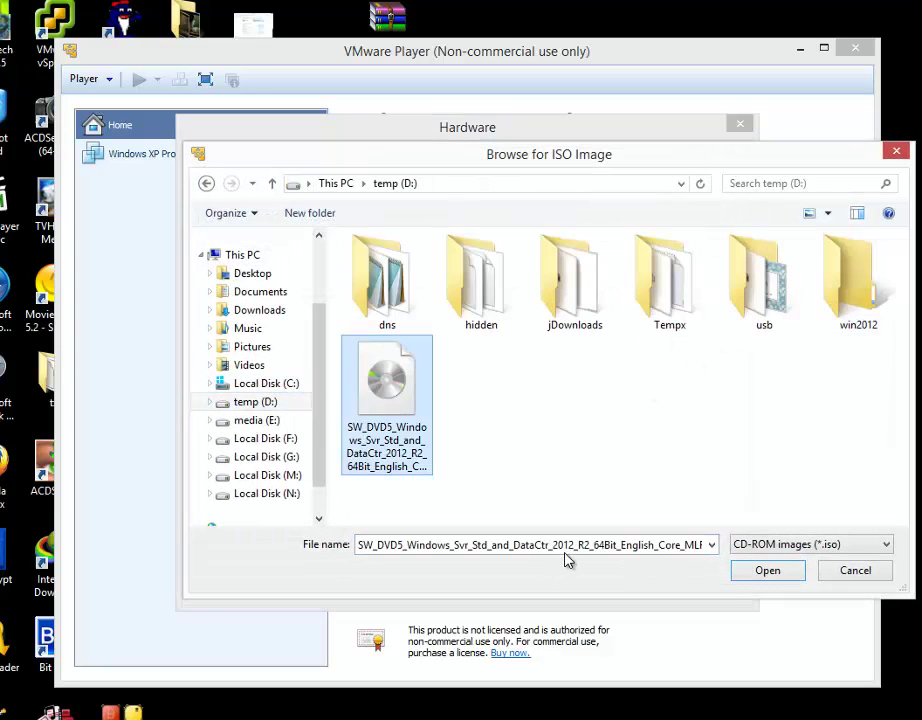
pyautogui.click(766, 572)
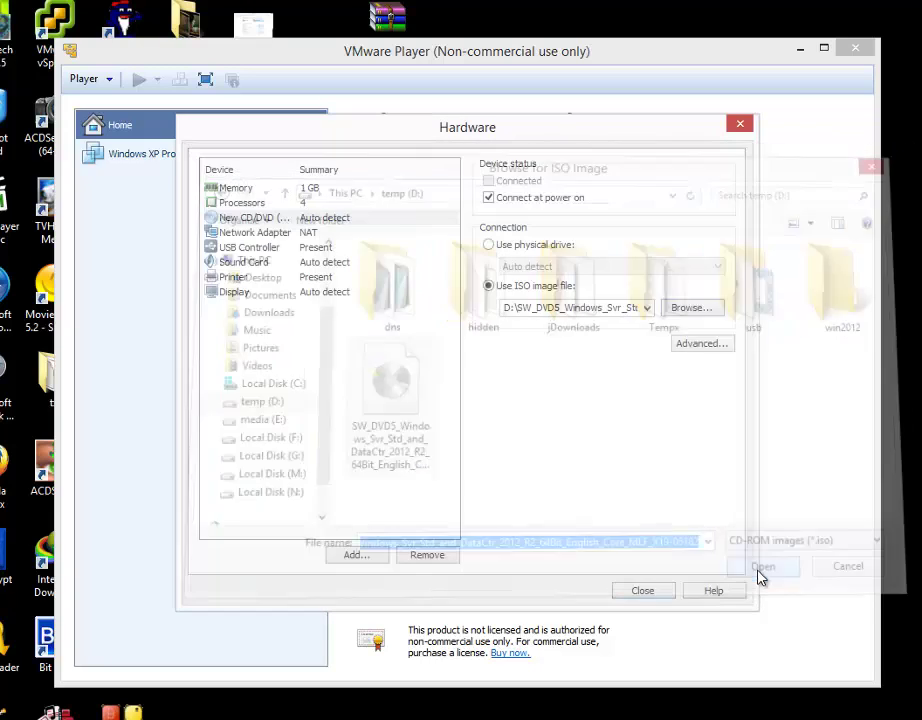
pyautogui.click(632, 592)
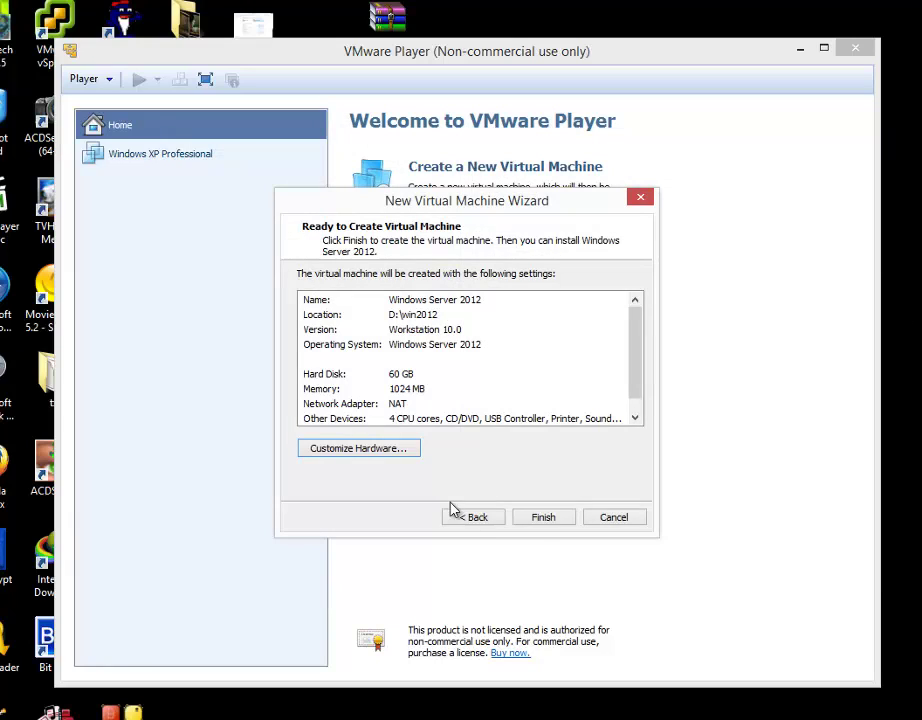
# Finish creating the Windows Server 2012 virtual machine and power it on, dismissing the removable devices hint.
pyautogui.click(539, 521)
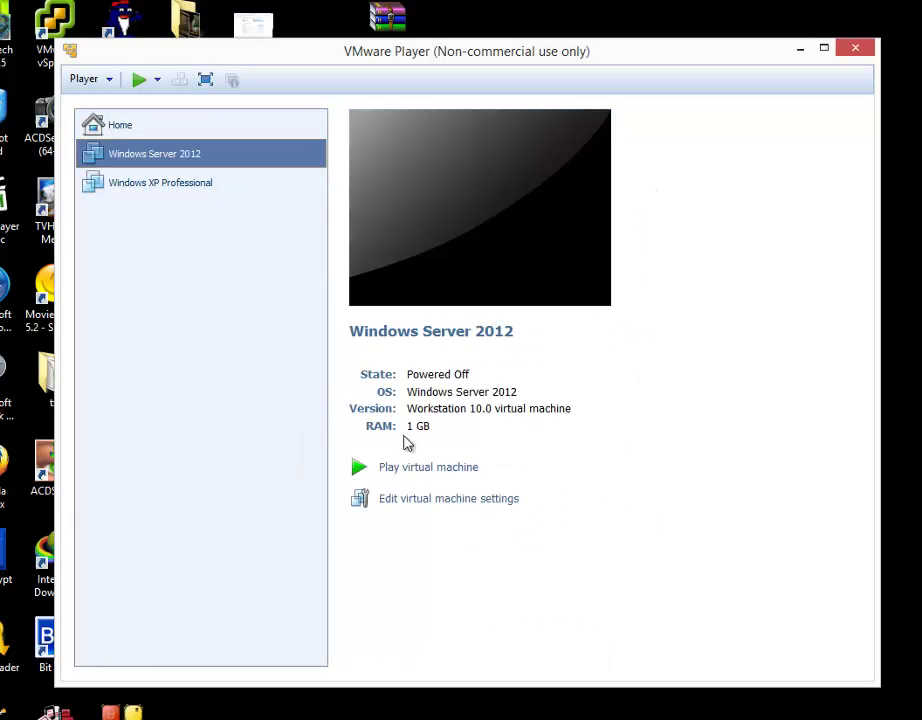
pyautogui.click(418, 468)
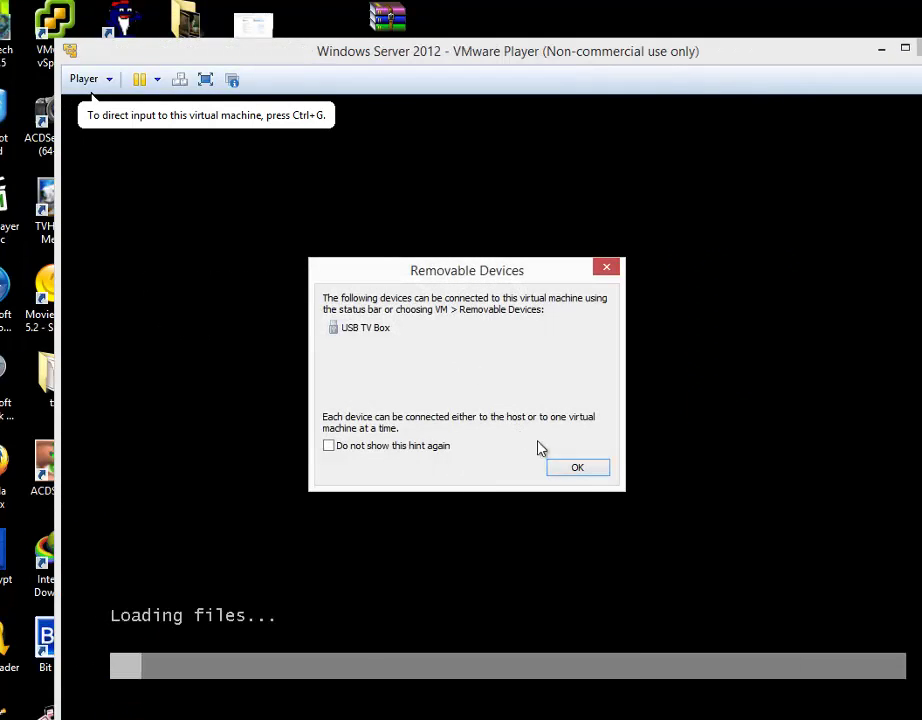
pyautogui.click(580, 470)
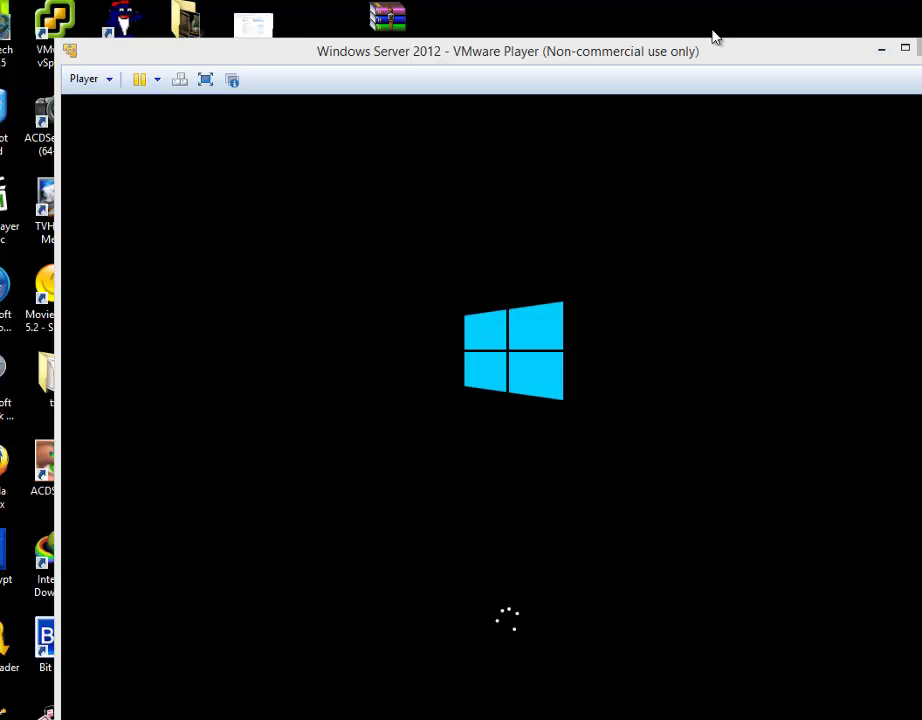
# Postpone the VMware Tools download and move the virtual machine window toward the upper edge of the desktop.
pyautogui.moveTo(710, 56); pyautogui.dragTo(653, 31)
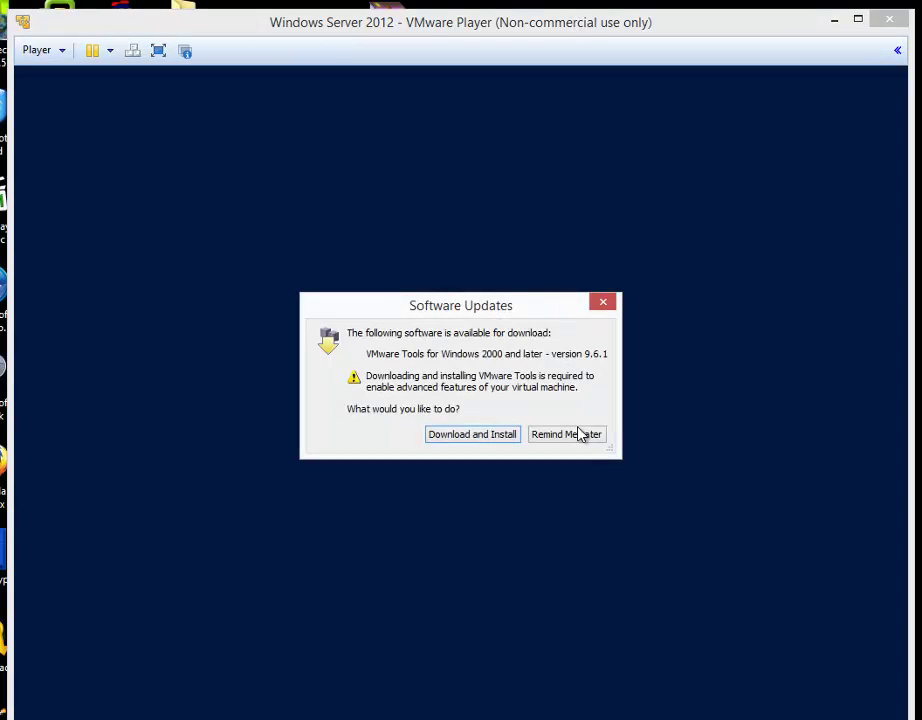
pyautogui.click(590, 433)
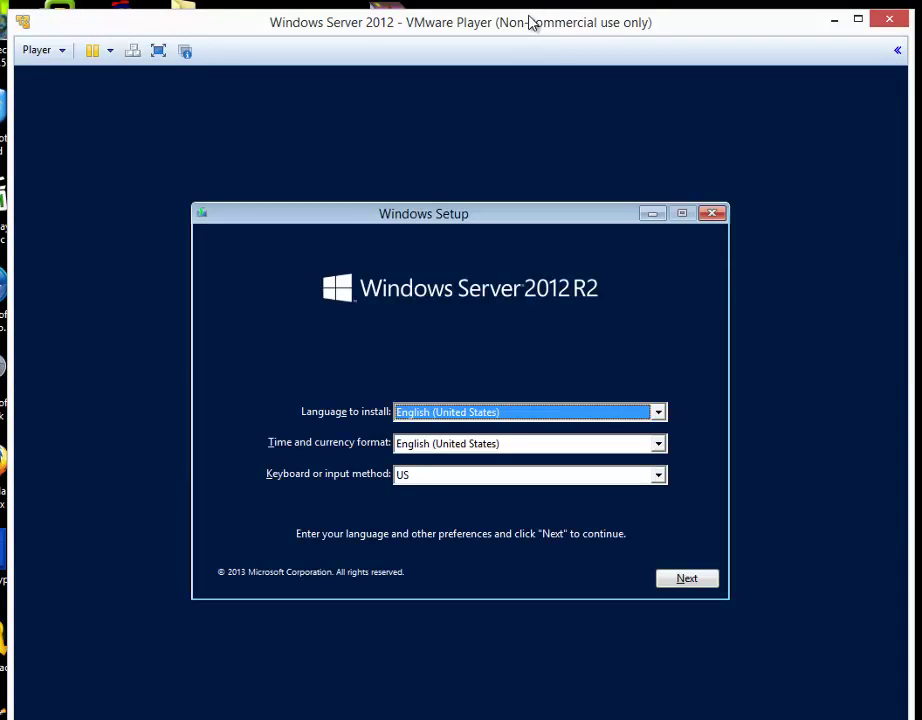
pyautogui.moveTo(527, 10); pyautogui.dragTo(524, 0)
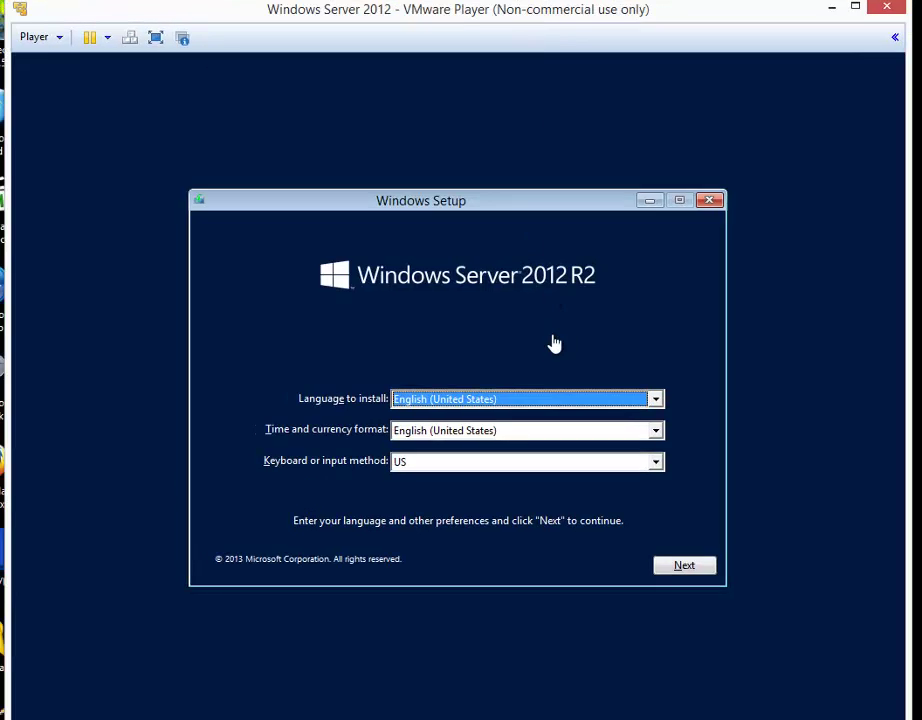
# Start the installation with the default English (United States) and US keyboard settings, choosing Windows Server 2012 R2 Datacenter (Server with a GUI).
pyautogui.click(670, 568)
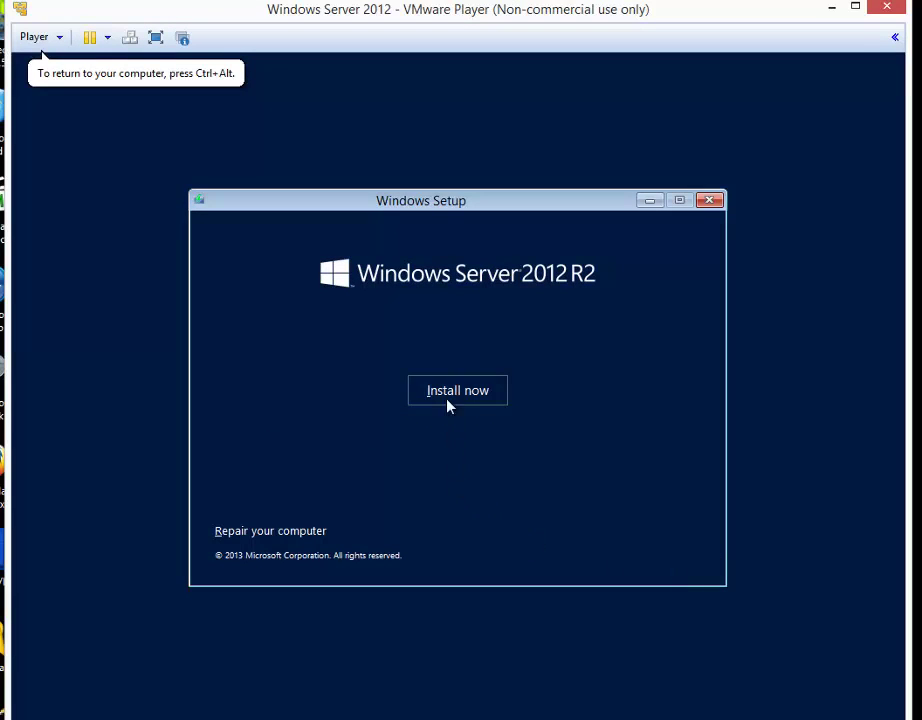
pyautogui.click(450, 398)
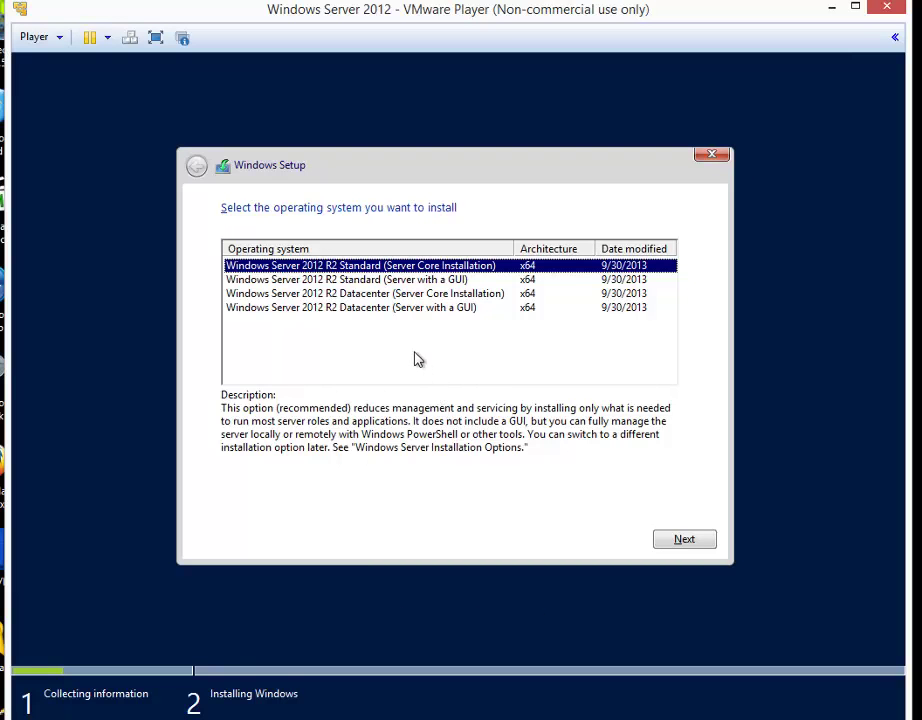
pyautogui.click(397, 310)
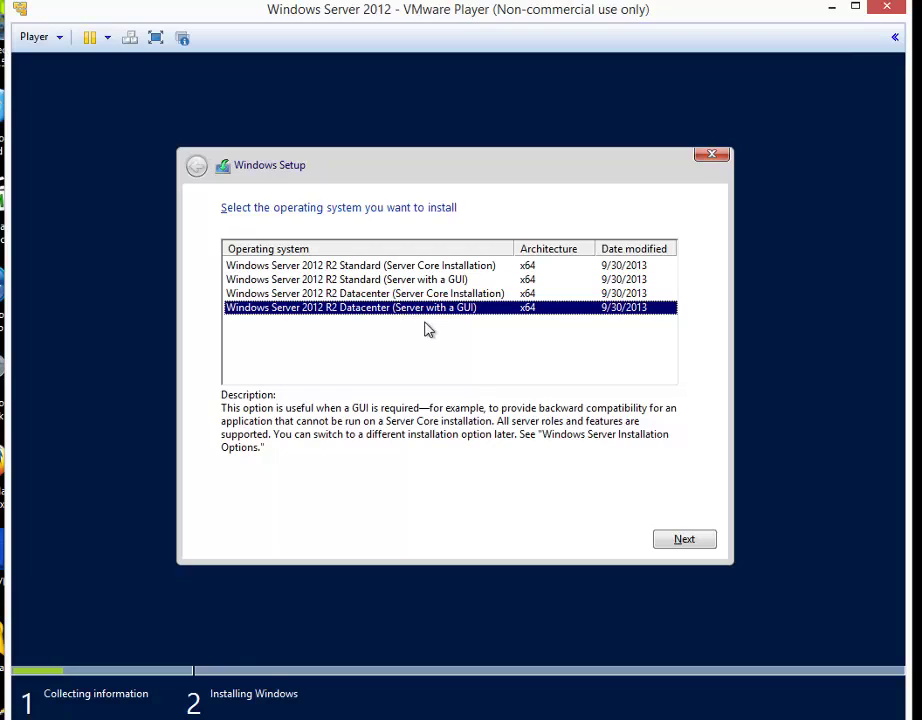
pyautogui.click(672, 539)
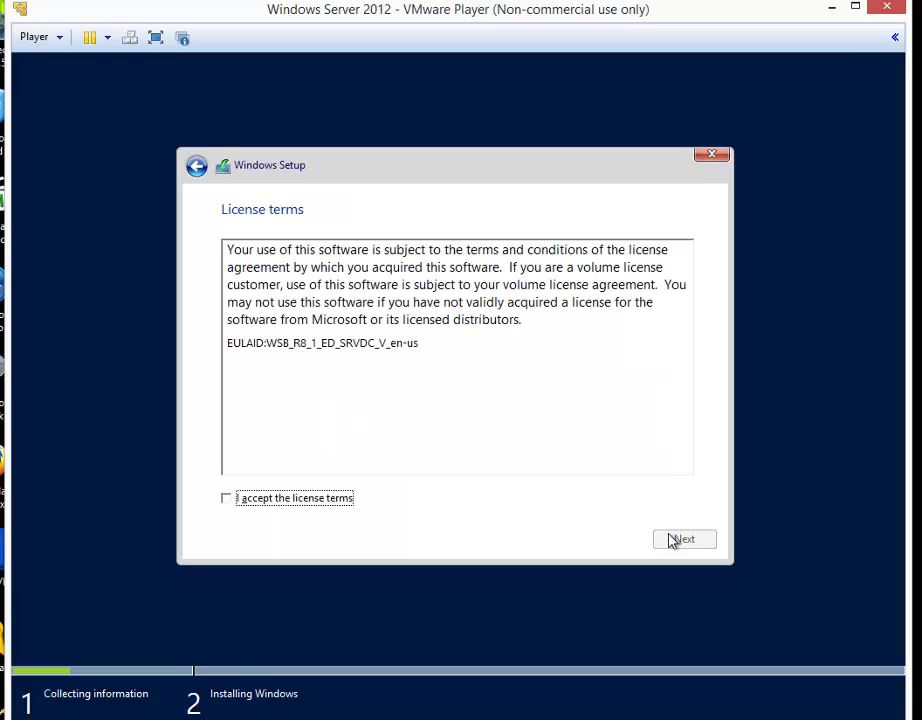
# Accept the license terms and choose a custom installation of Windows.
pyautogui.click(288, 500)
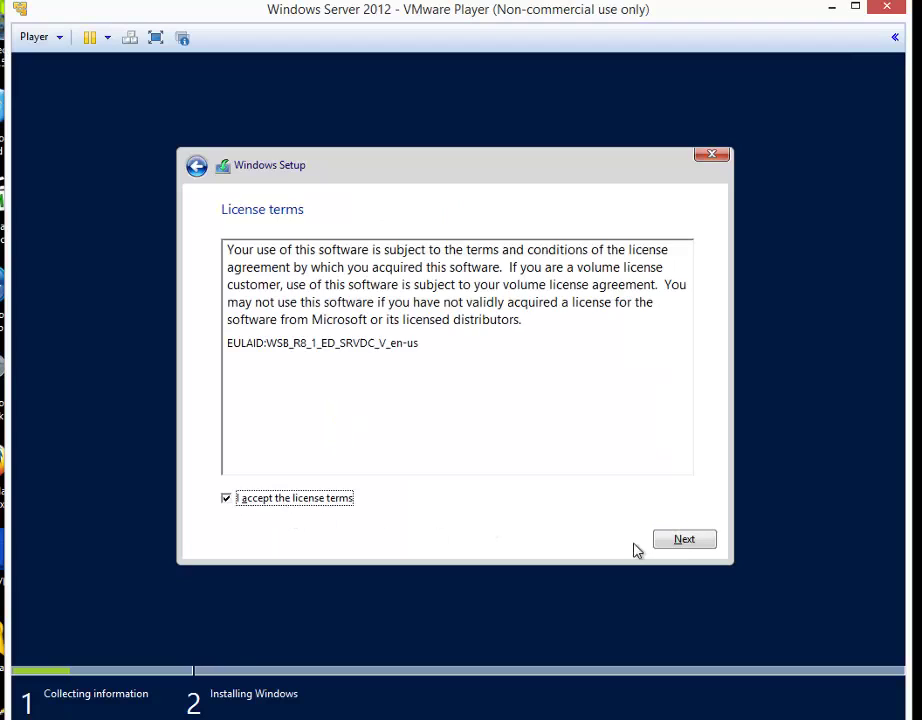
pyautogui.click(697, 539)
pyautogui.click(426, 391)
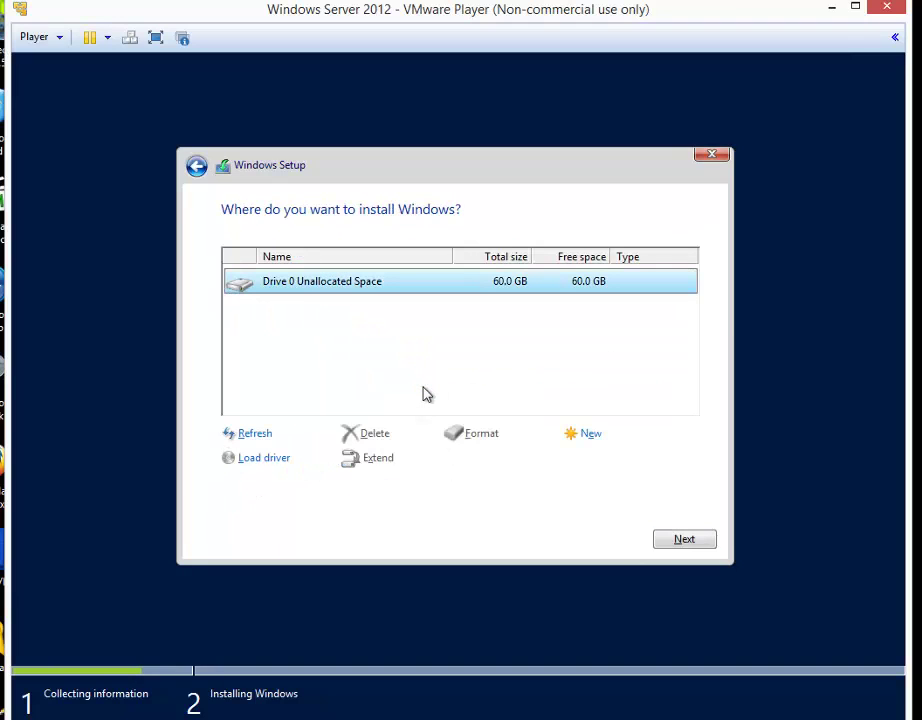
# Install Windows on Drive 0 Unallocated Space and restart immediately to continue the setup.
pyautogui.click(680, 541)
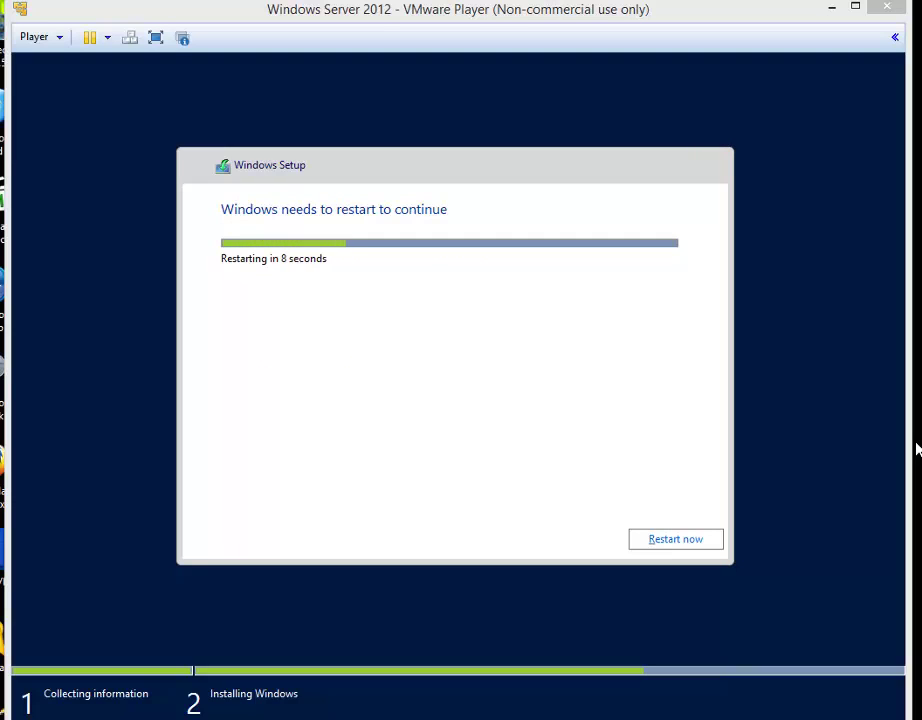
pyautogui.click(712, 541)
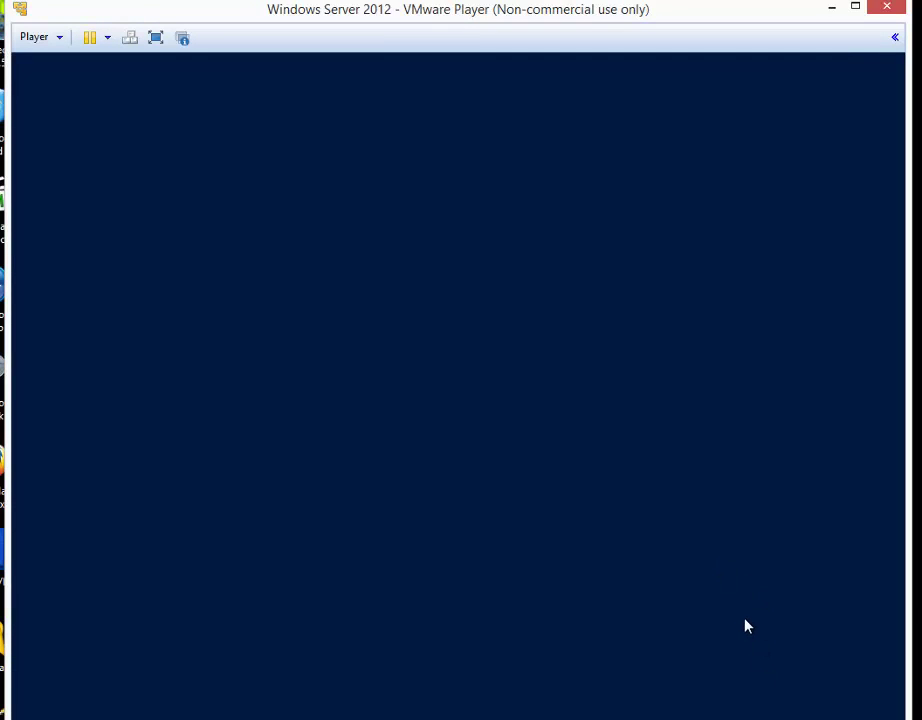